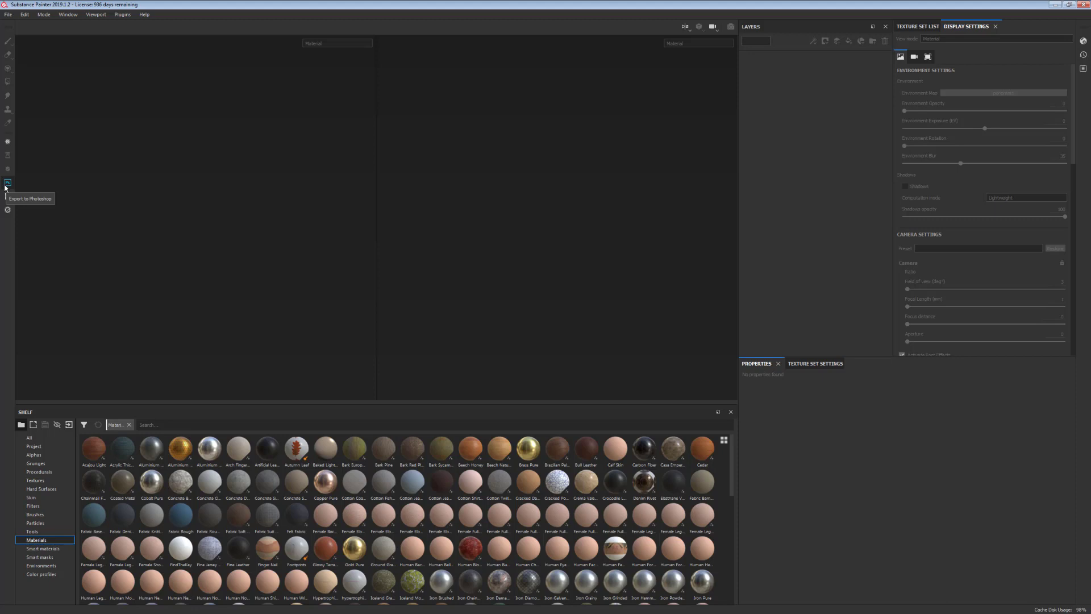
- Start a new project and choose TUTORIAL/Beast_for_substance.fbx as its mesh file
click(8, 15)
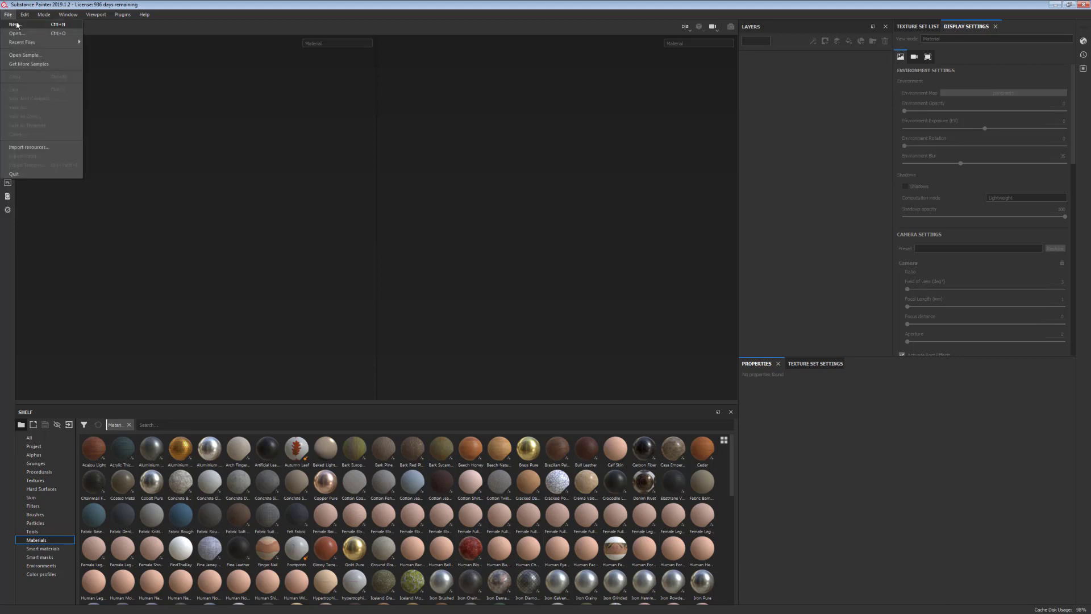
click(17, 27)
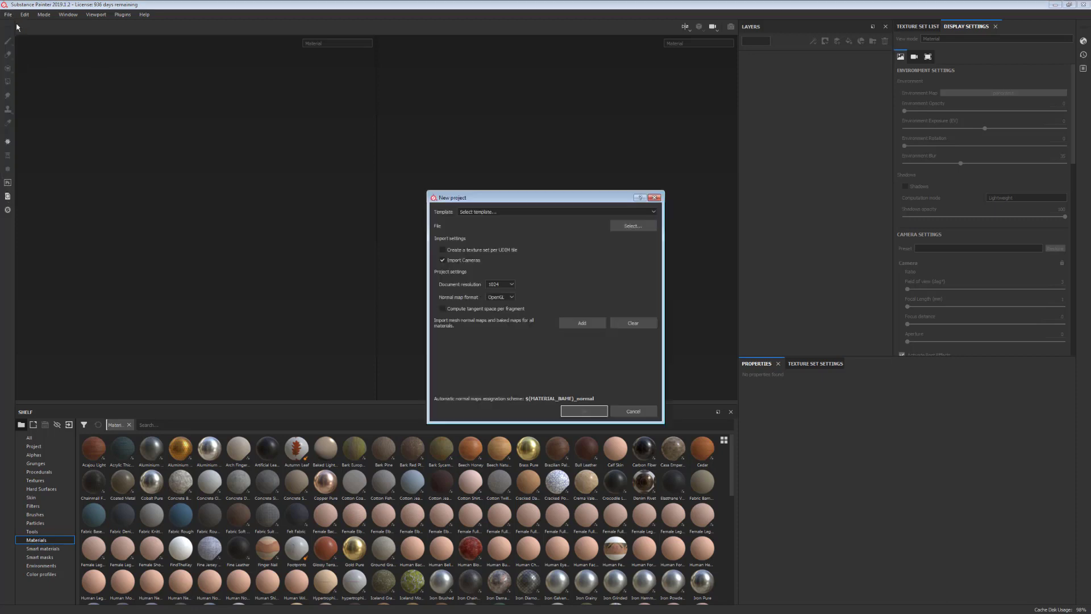
click(635, 231)
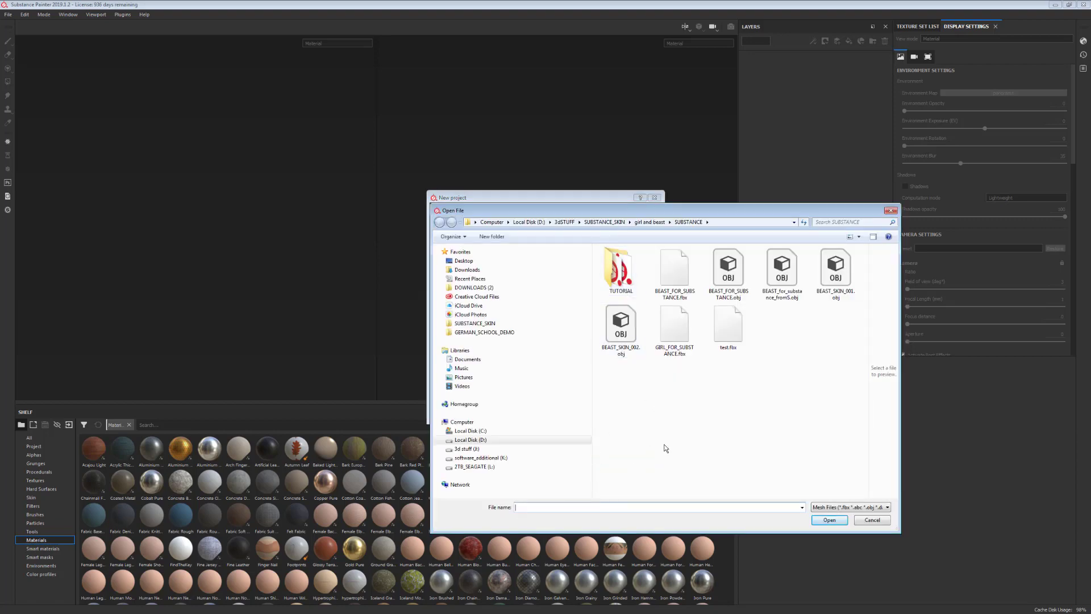
double_click(628, 278)
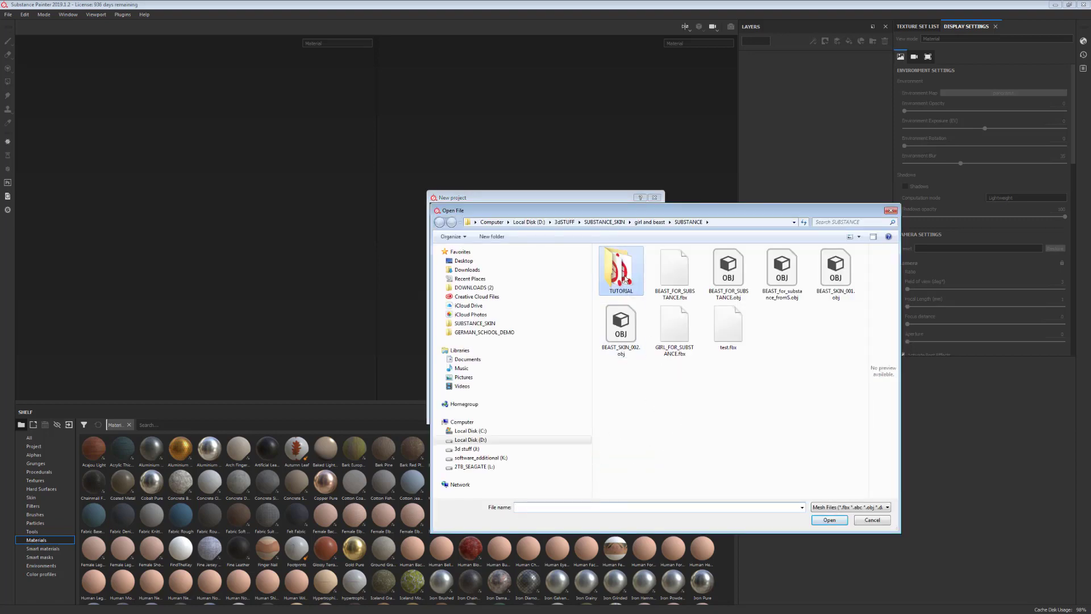
click(629, 271)
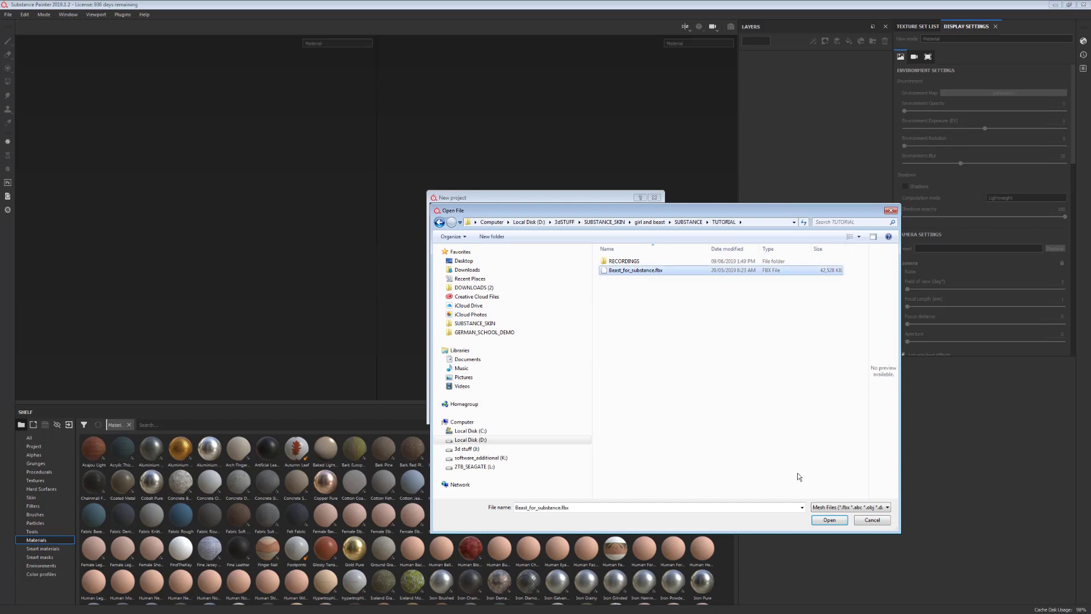
click(830, 520)
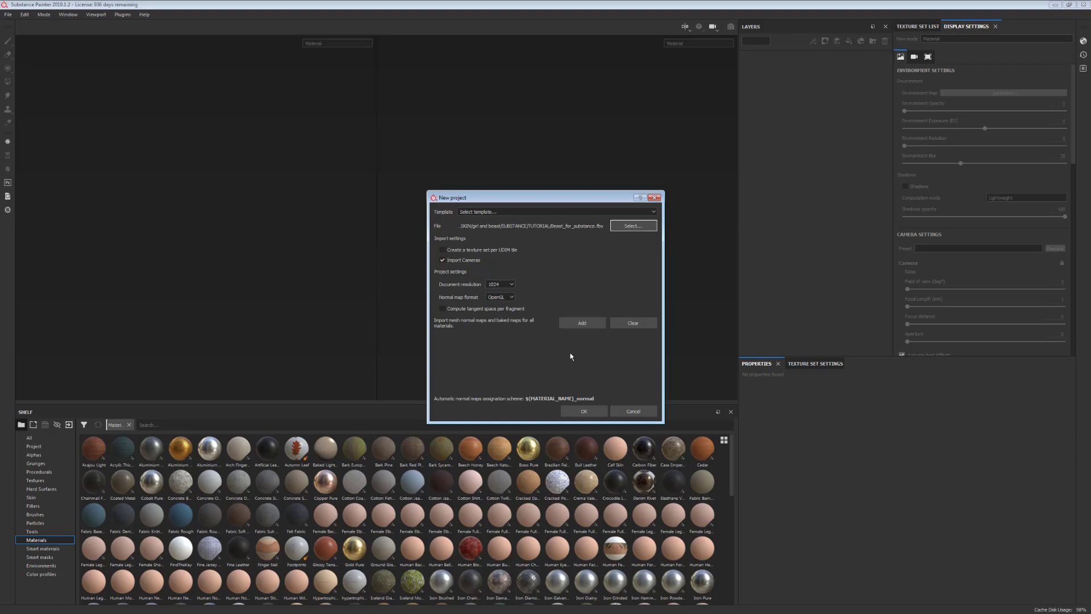
- Add beast_head_Normal.tif from the SUBSTANCE folder as the project's imported normal map
click(581, 325)
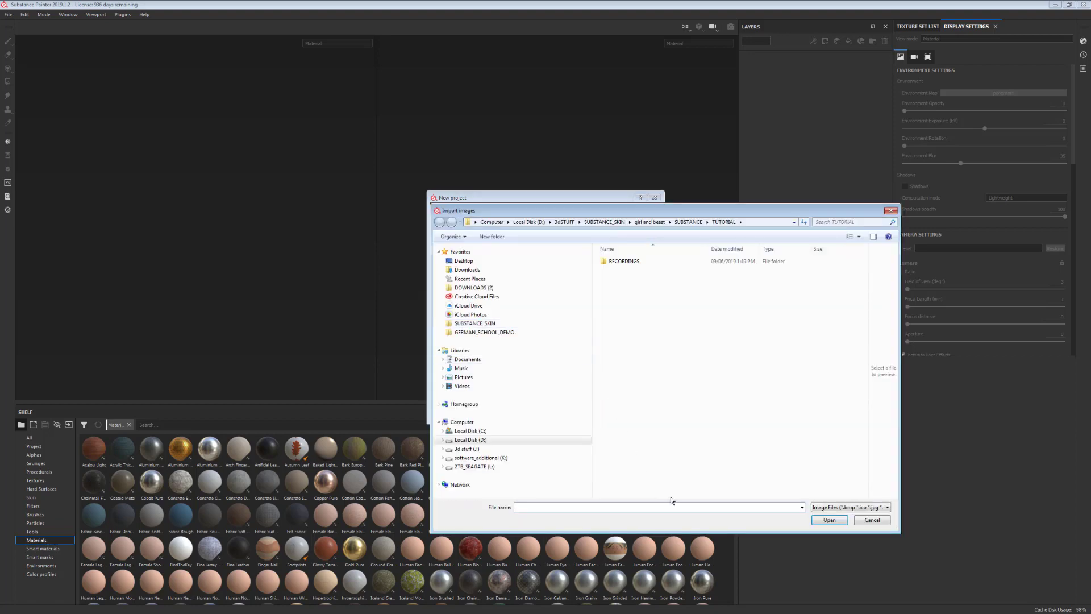
click(680, 222)
click(674, 270)
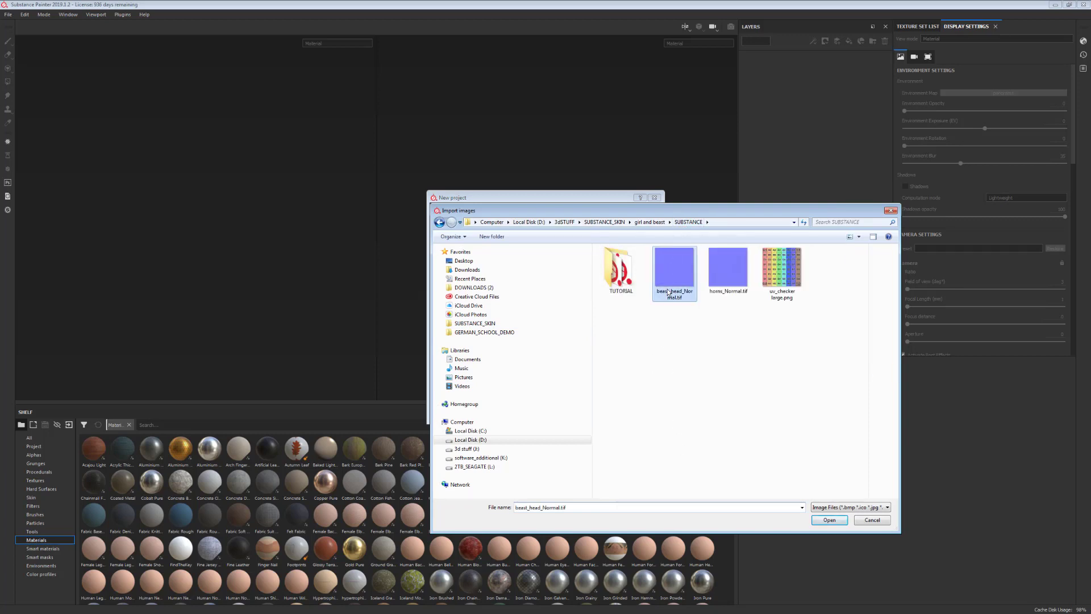
click(830, 521)
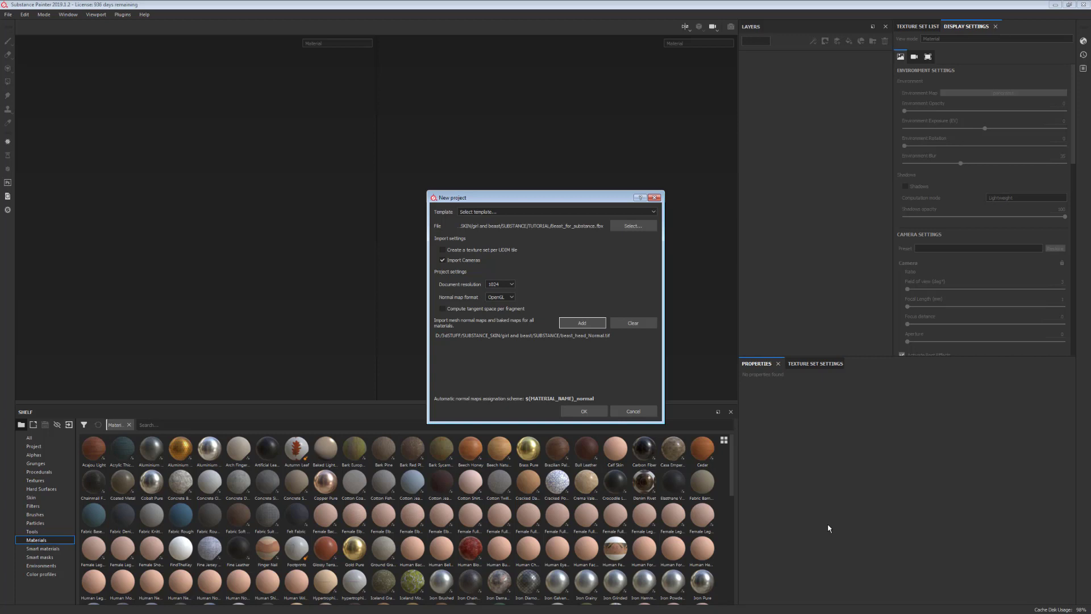
- Create the project, widen the 3D view over the UV view, and centre the bust
click(583, 412)
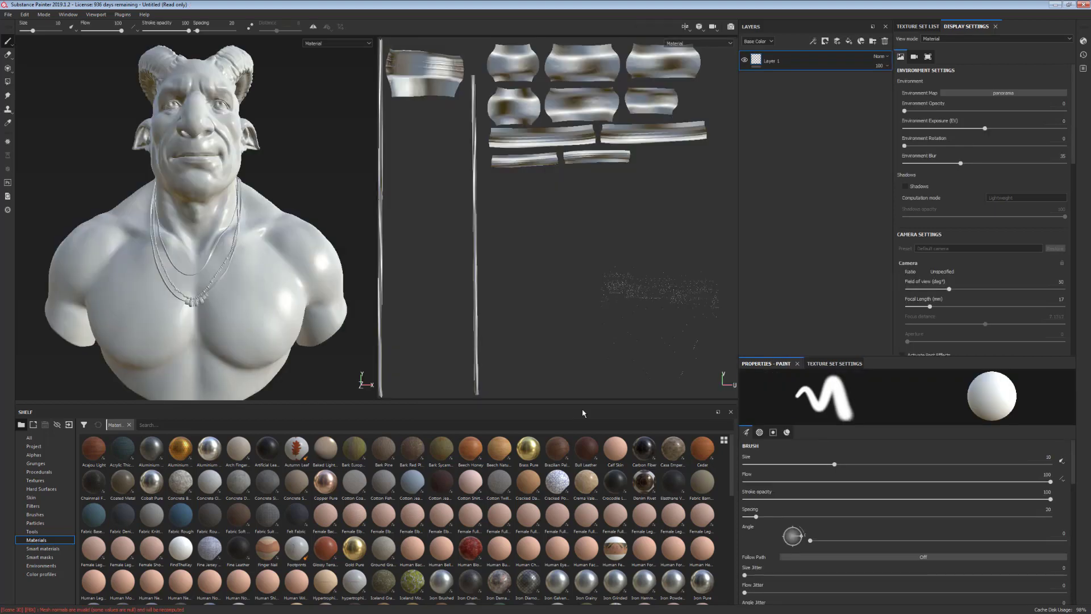
scroll(336, 230, down, 4)
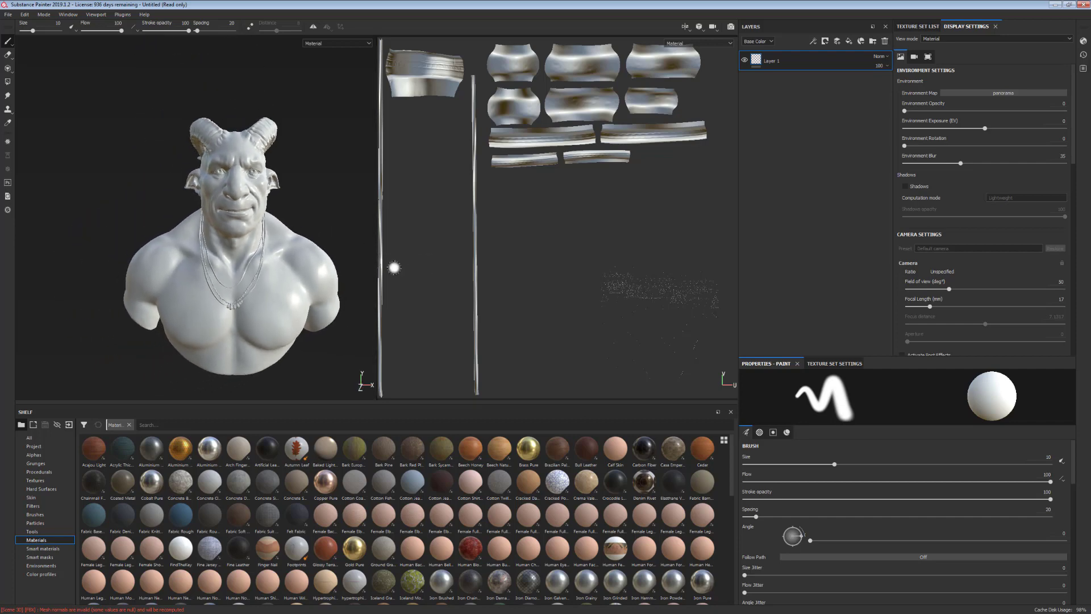
drag(376, 275, 645, 280)
alt+middle_drag(515, 285, 504, 232)
alt+right_drag(504, 231, 529, 332)
alt+drag(529, 332, 470, 310)
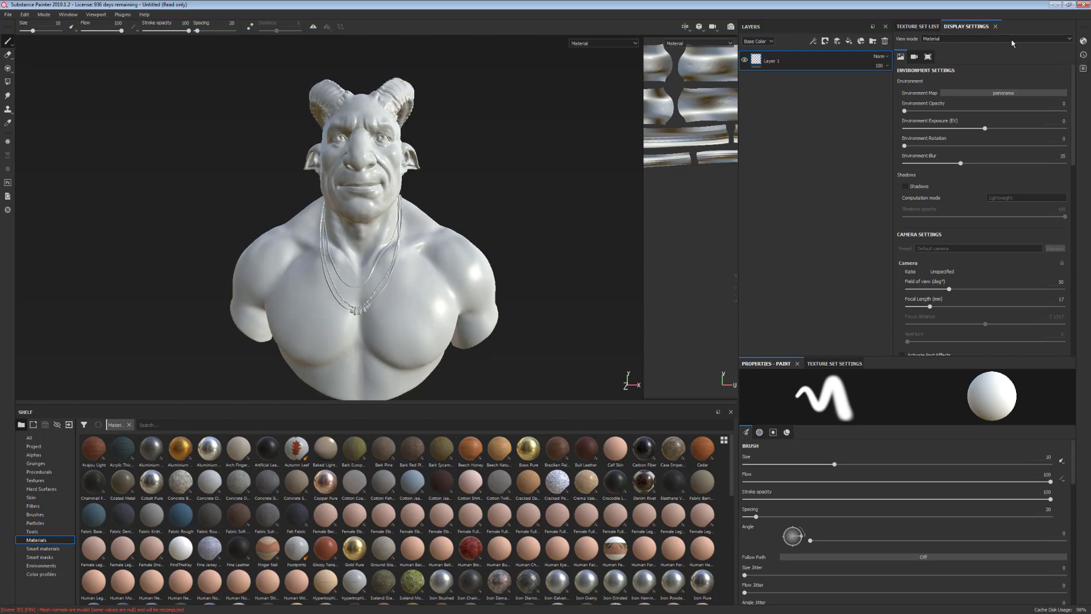
- Set the camera field of view to 15 and frame the whole bust
click(914, 57)
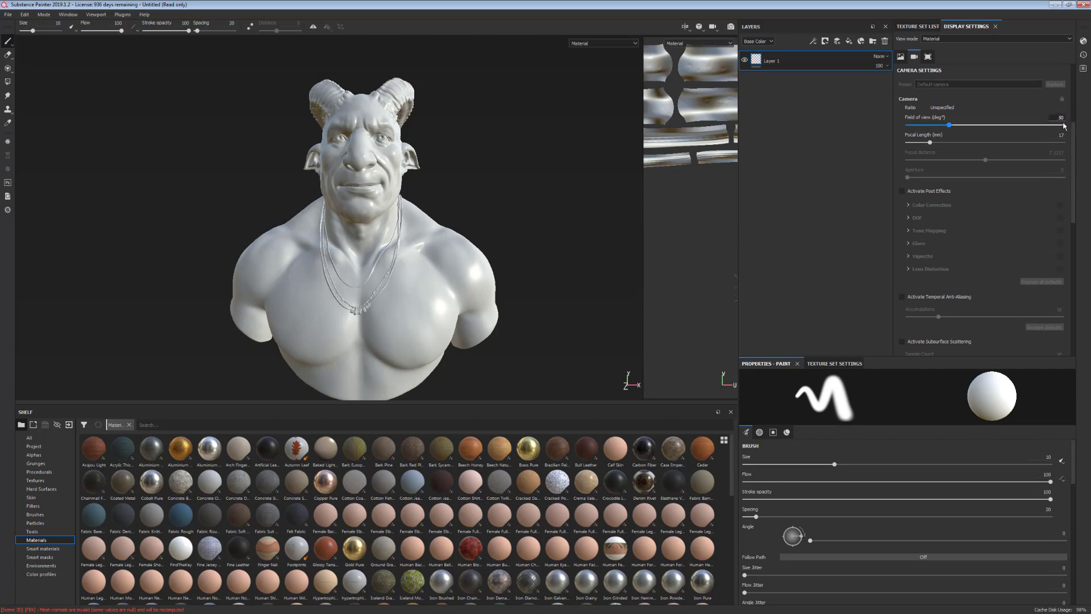
key(BackSpace)
key(BackSpace)
key(Return)
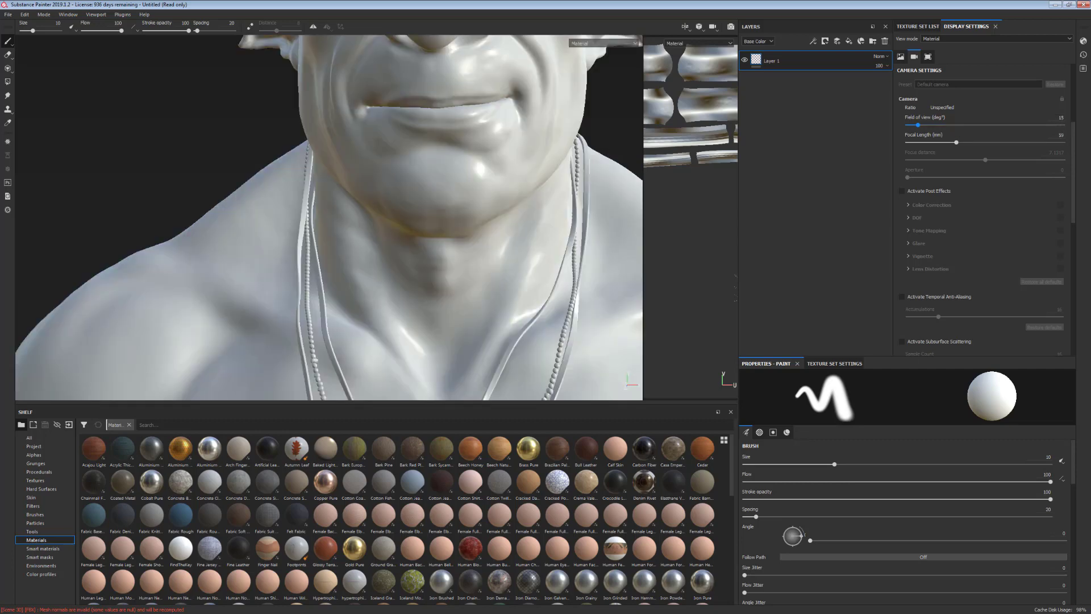
key(f)
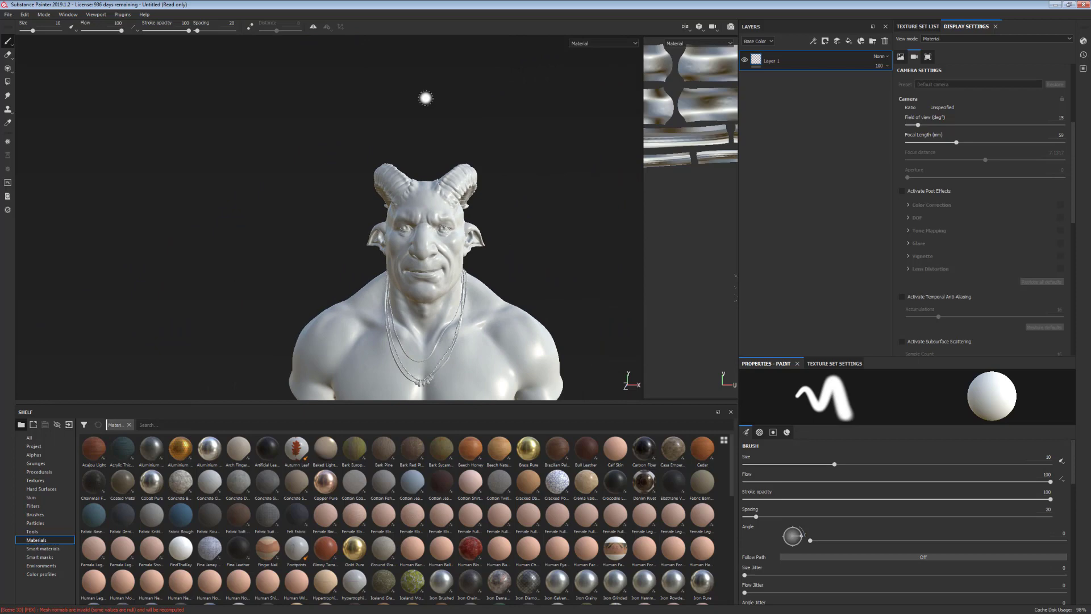
- Adjust the view of the bust and rotate the environment lighting around it
mouse_move(516, 244)
alt+mouse_down()
mouse_move(489, 165)
mouse_move(521, 231)
alt+mouse_up()
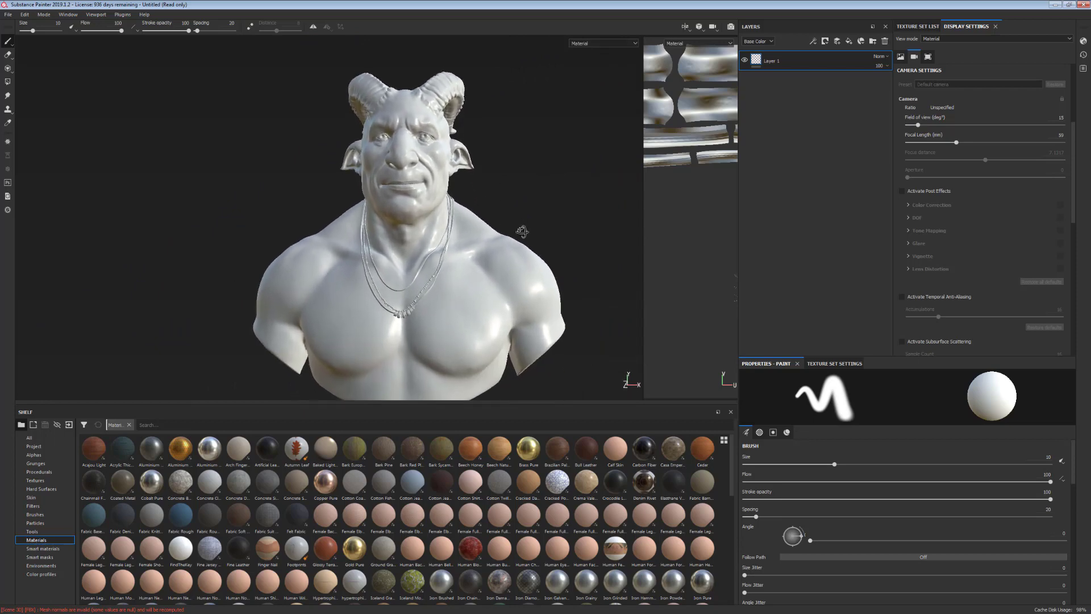
scroll(517, 233, up, 3)
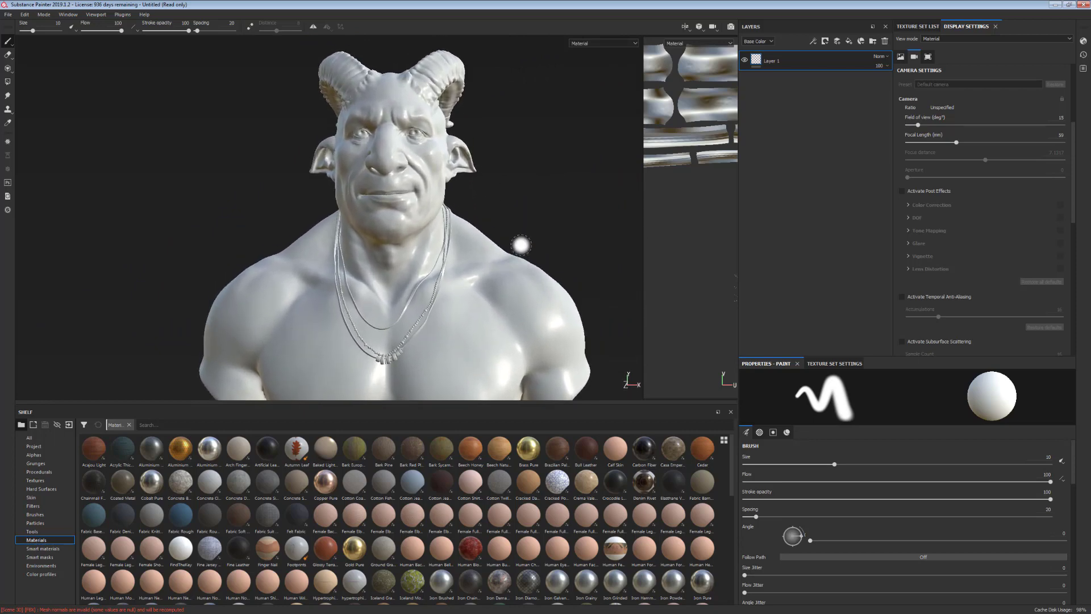
alt+middle_drag(520, 245, 518, 258)
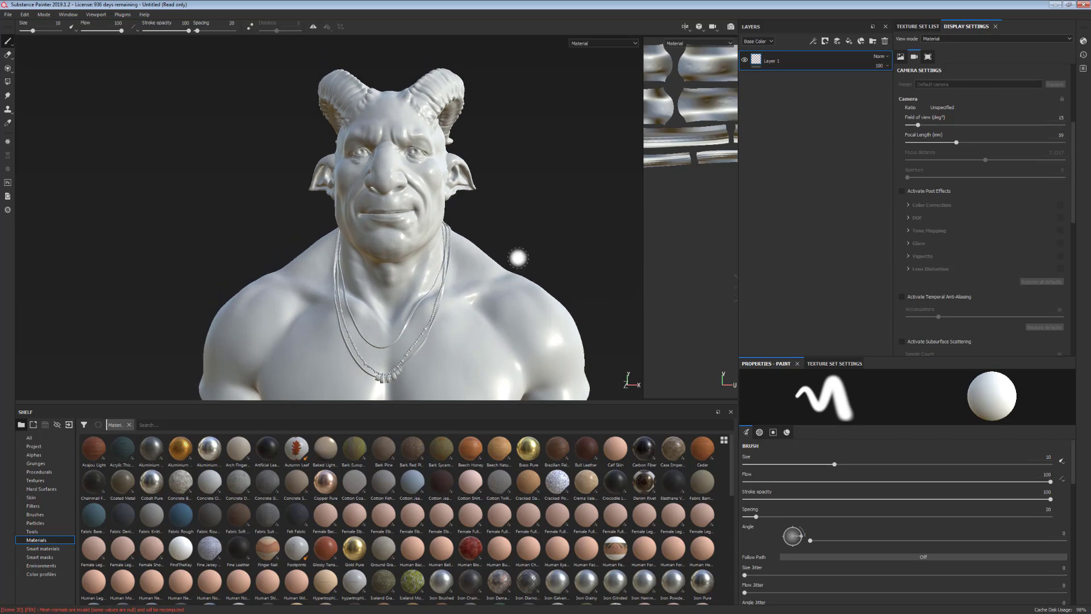
mouse_move(518, 258)
alt+mouse_down()
mouse_move(527, 244)
mouse_move(516, 254)
mouse_move(516, 241)
alt+mouse_up()
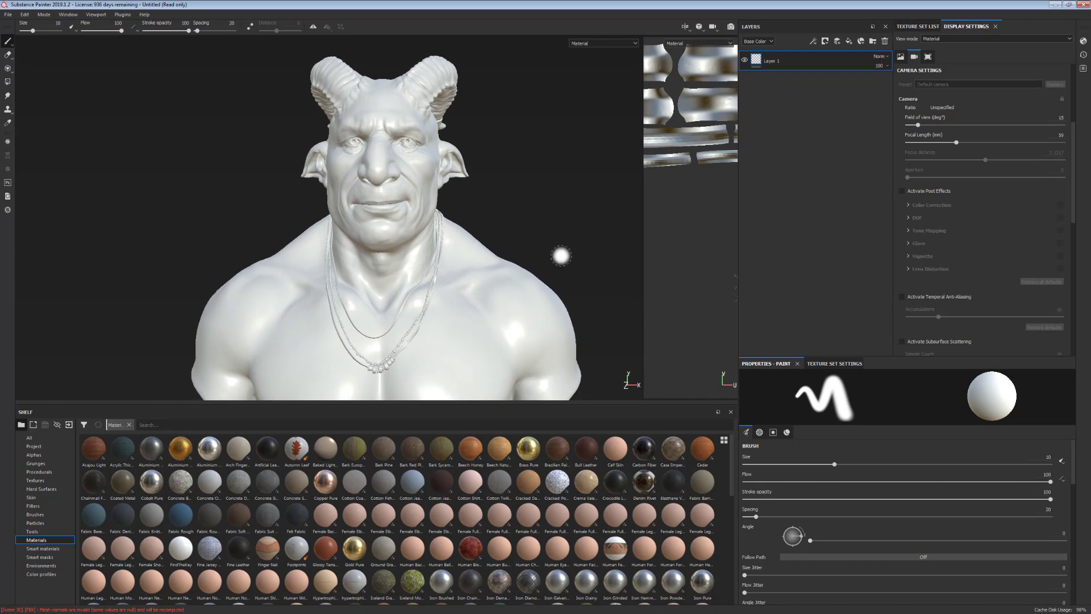
alt+drag(560, 254, 509, 274)
alt+right_drag(509, 275, 548, 256)
- Glance at the texture set list, then try a panorama environment map in Display Settings
click(916, 26)
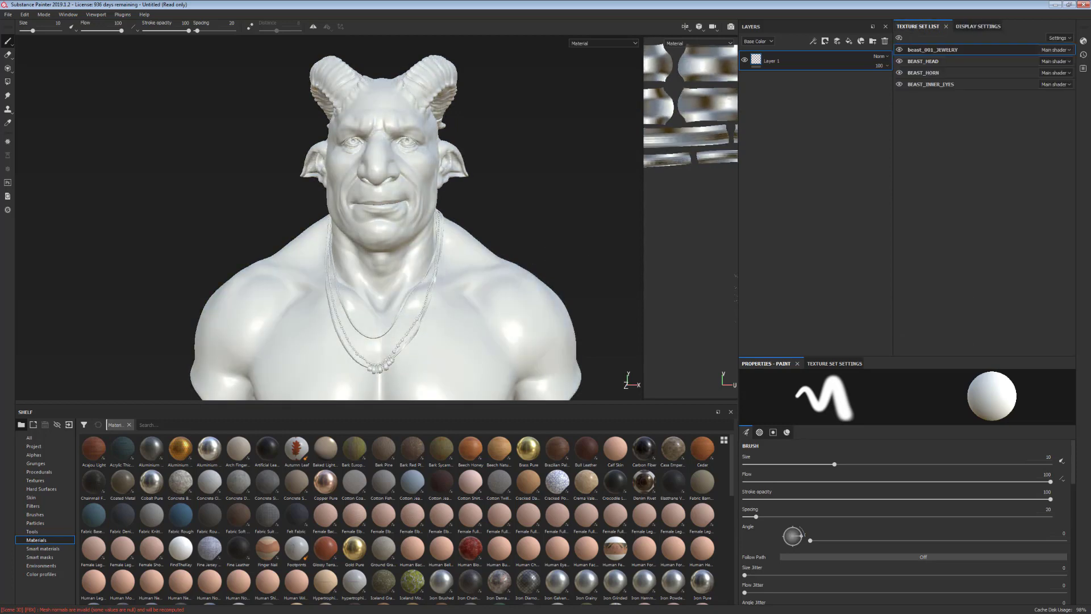
click(977, 26)
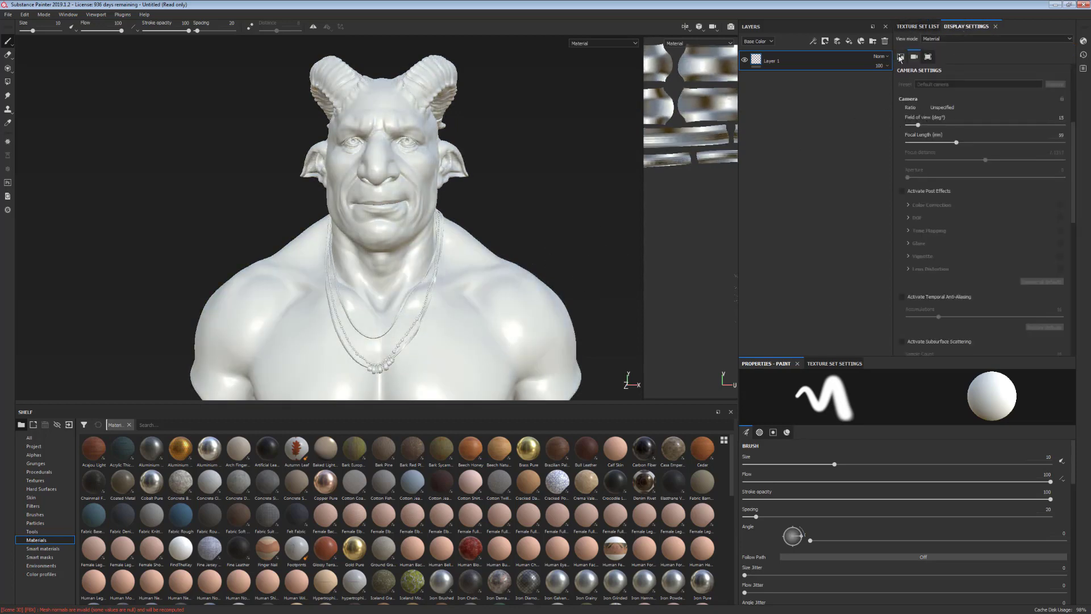
click(899, 58)
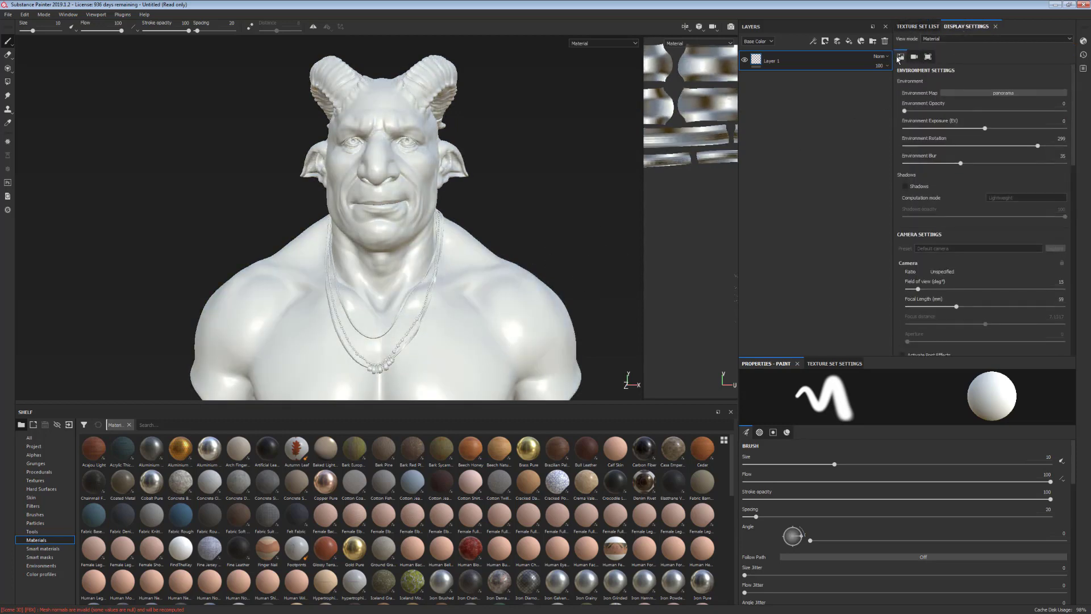
click(1007, 95)
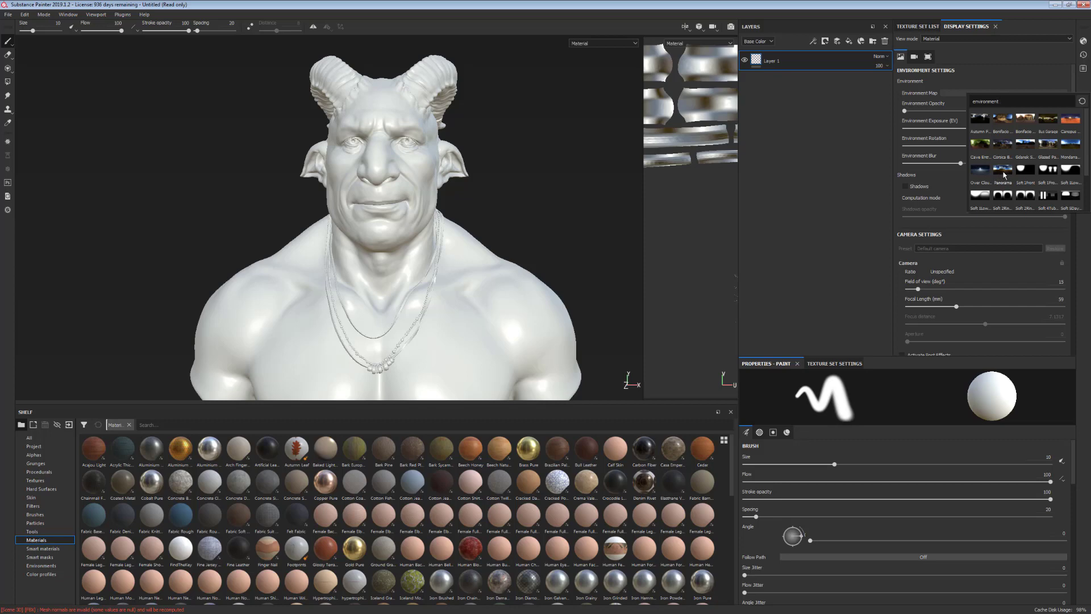
click(1000, 173)
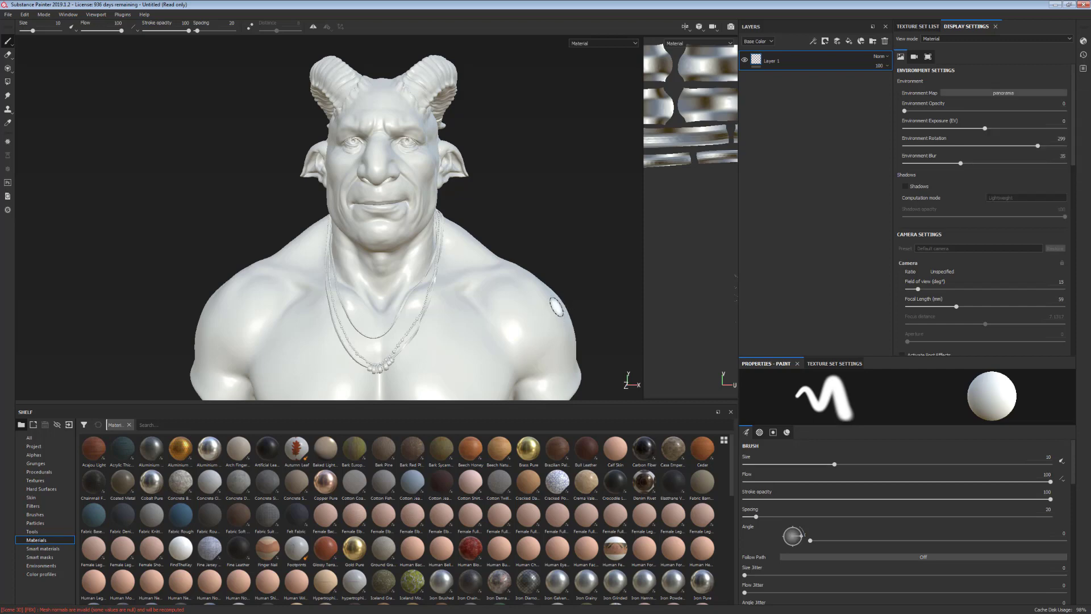
mouse_move(568, 307)
alt+mouse_down()
mouse_move(487, 281)
mouse_move(585, 279)
alt+mouse_up()
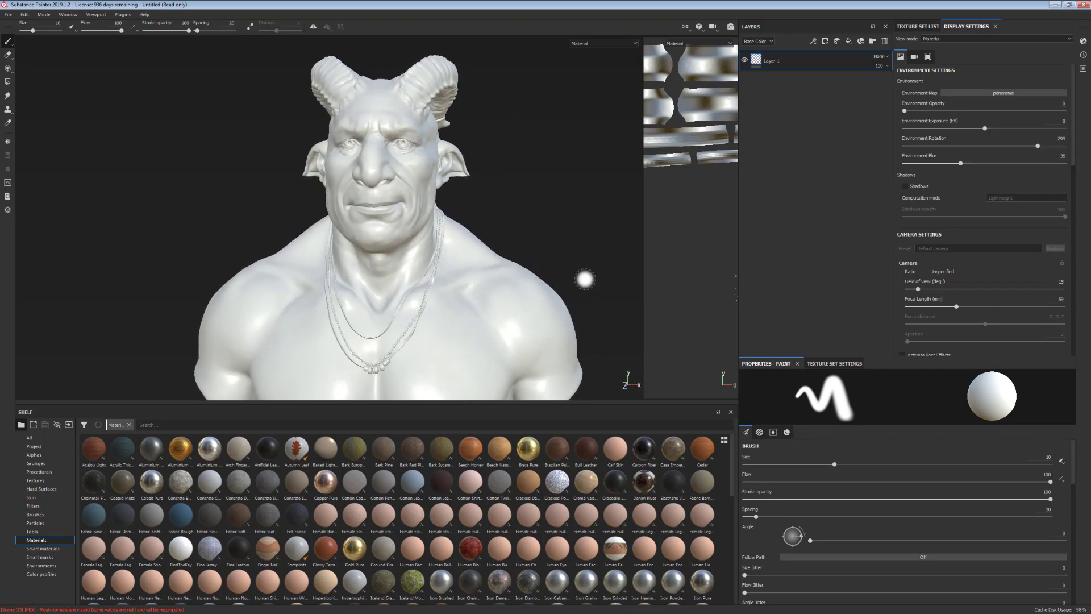
- Switch the environment to Tomoco Studio, rotate the lighting to 282, and re-centre the bust
click(1003, 92)
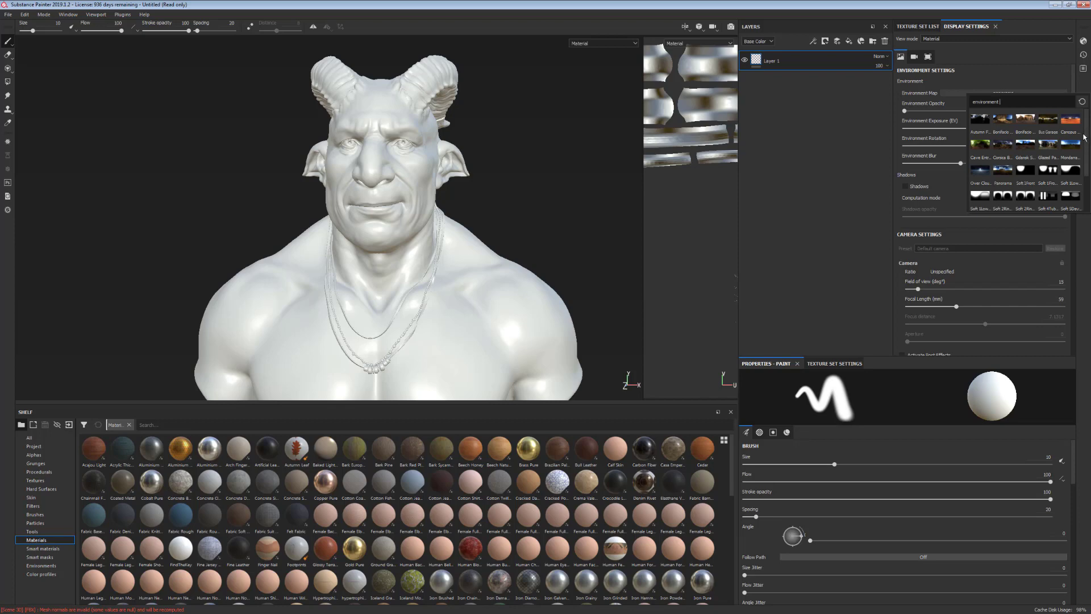
drag(1088, 136, 1088, 175)
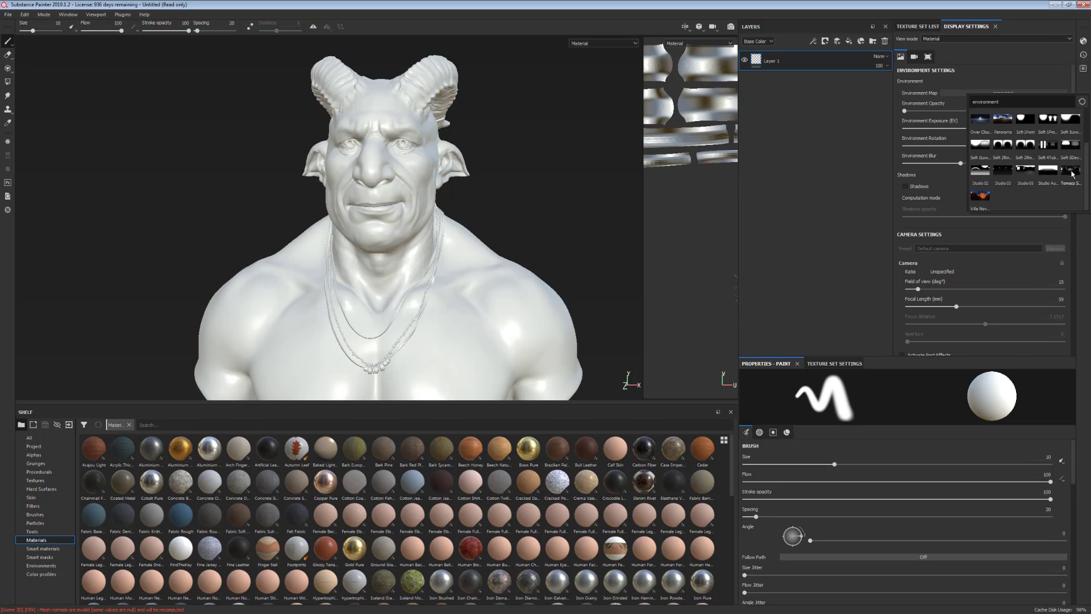
click(1072, 174)
alt+drag(563, 261, 500, 252)
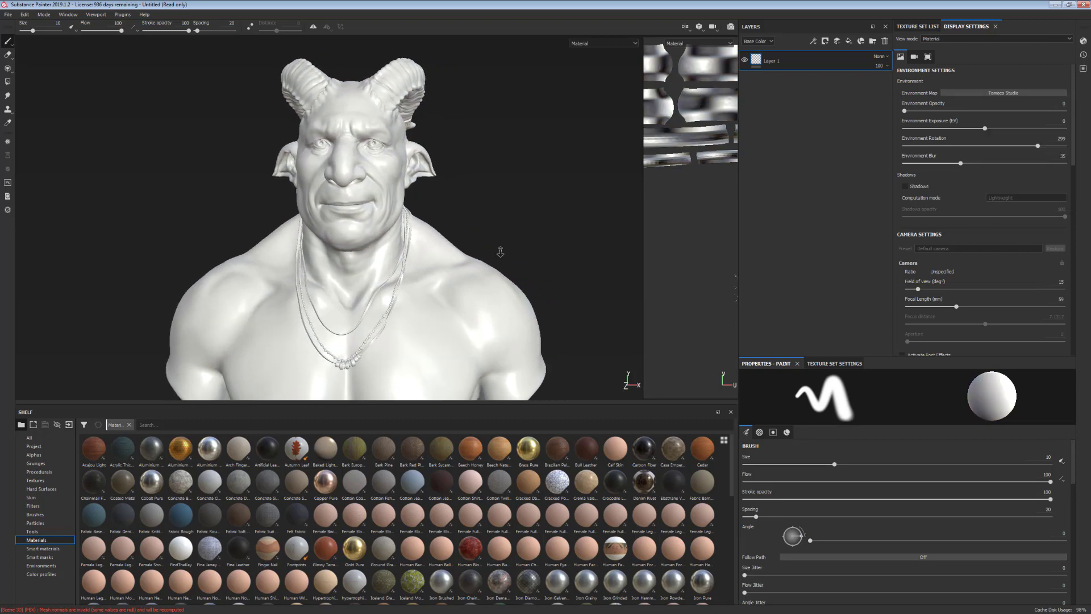
alt+right_drag(500, 251, 529, 240)
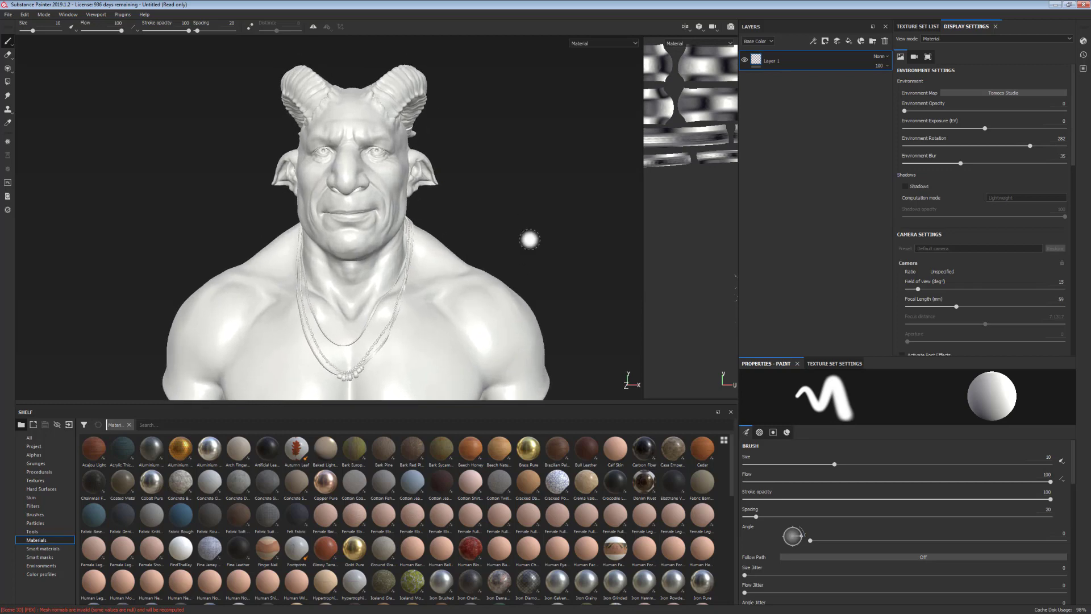
alt+middle_drag(565, 250, 568, 252)
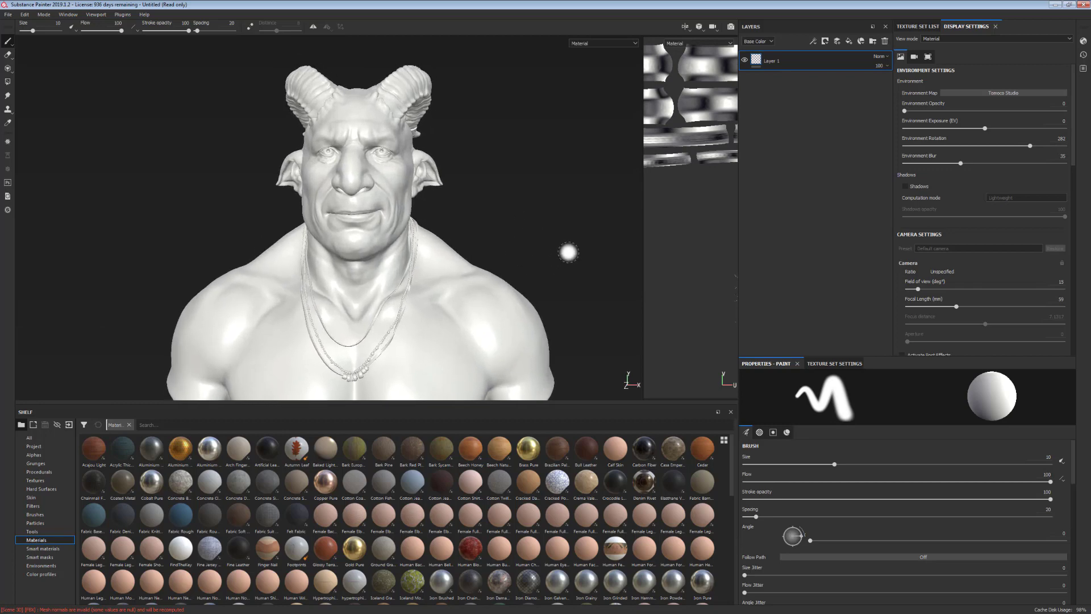
alt+middle_drag(520, 325, 519, 317)
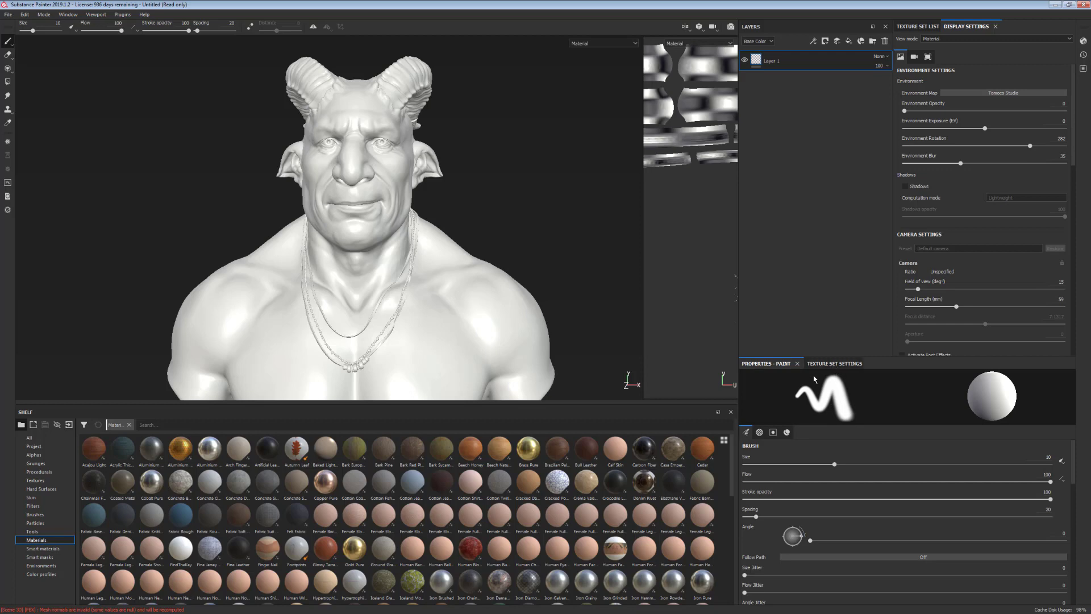
- Hide all texture sets from the viewport using the Texture Set List's Hide All
click(840, 365)
alt+middle_drag(499, 309, 484, 280)
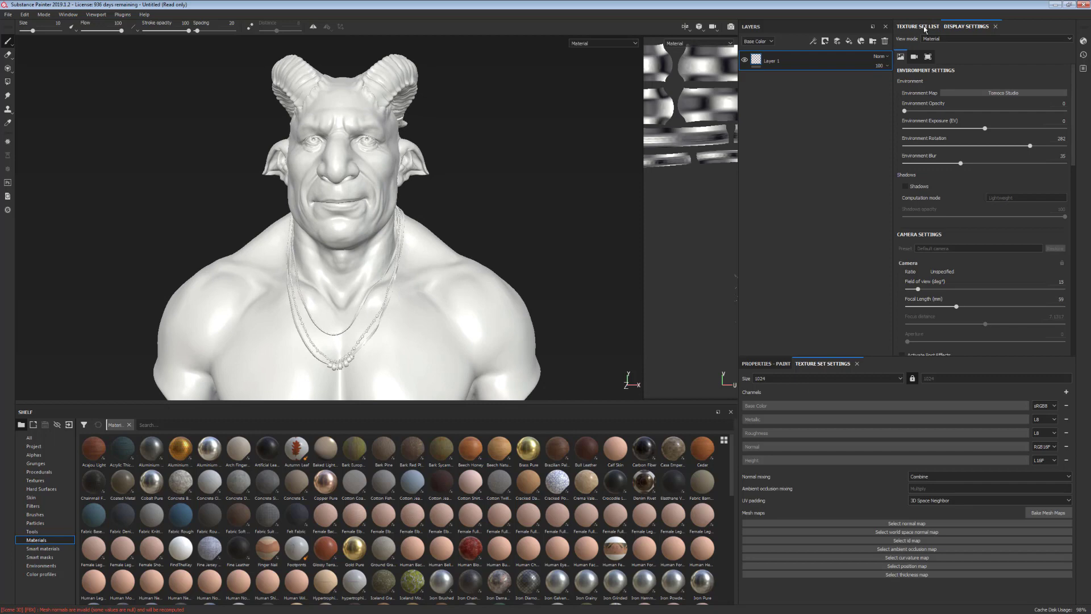
click(920, 27)
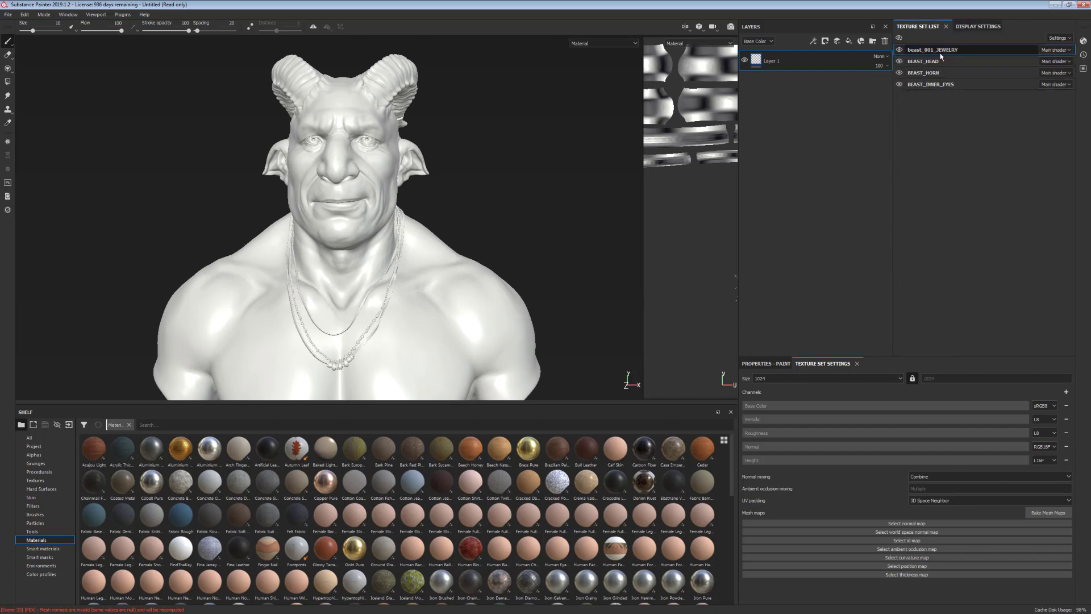
click(899, 39)
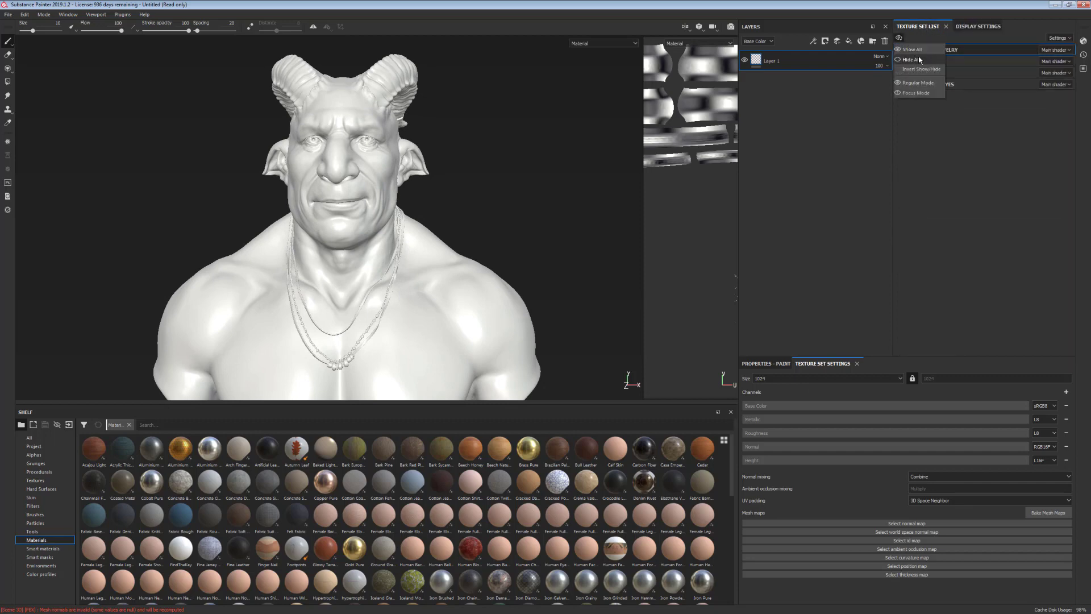
click(912, 59)
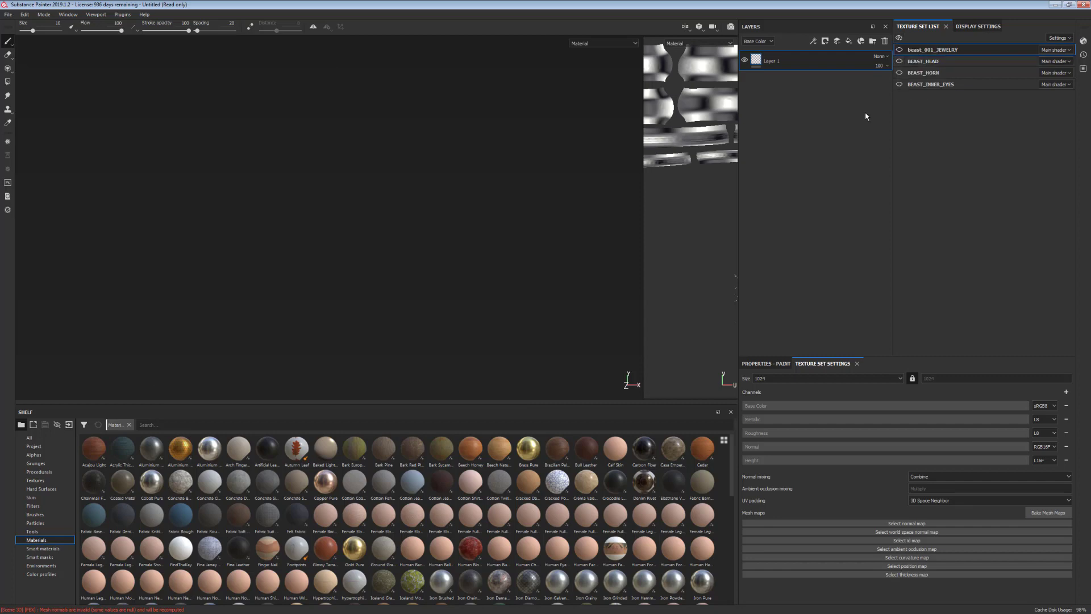
- Re-show jewelry, BEAST_HEAD, BEAST_HORN and BEAST_INNER_EYES one by one, then select BEAST_HEAD
click(899, 50)
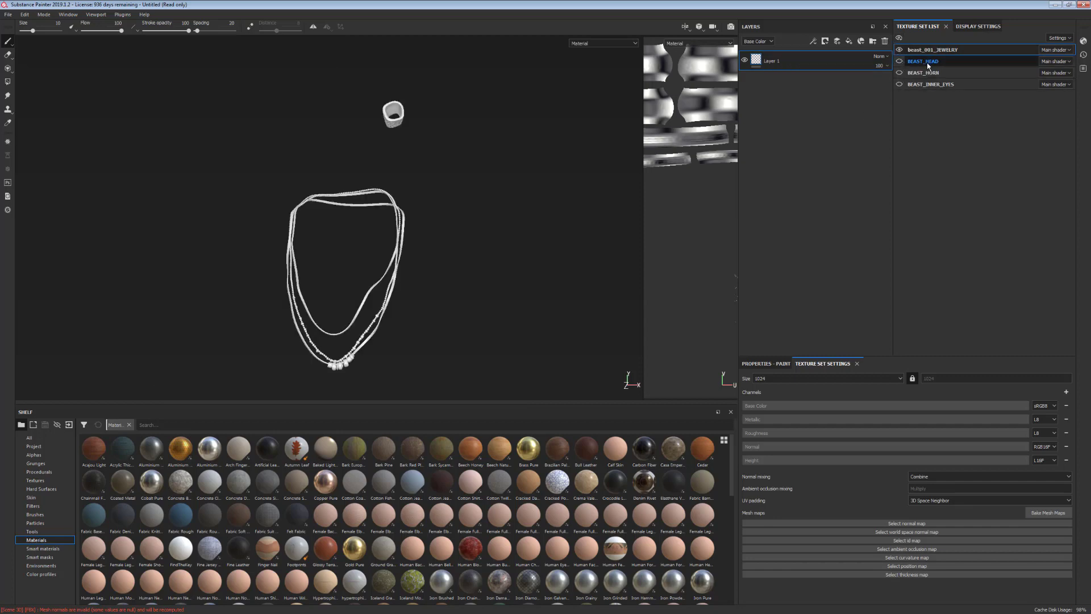
click(928, 66)
click(899, 61)
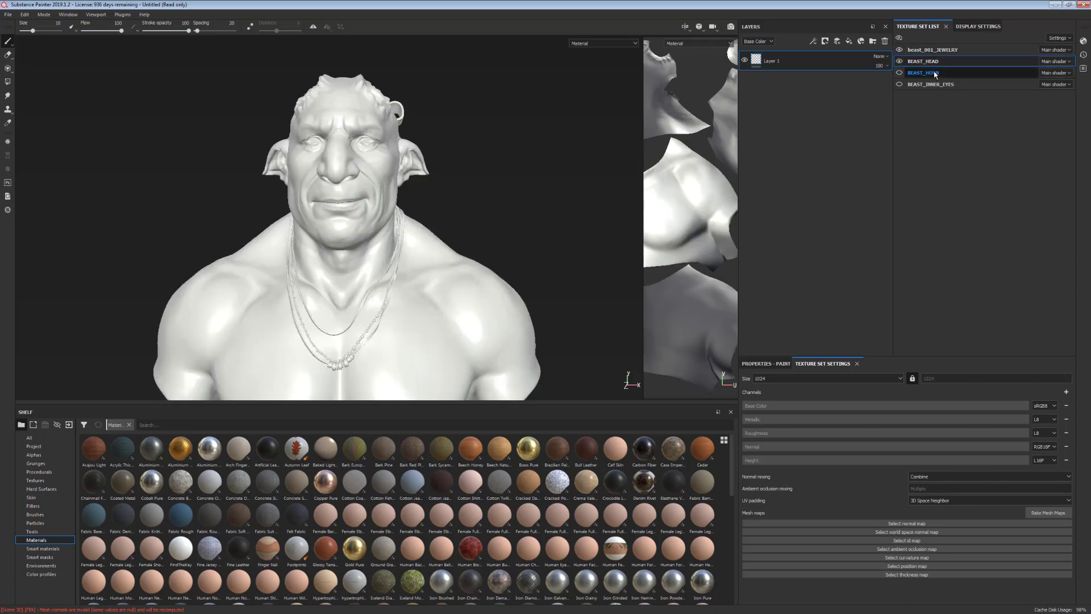
click(935, 74)
click(899, 73)
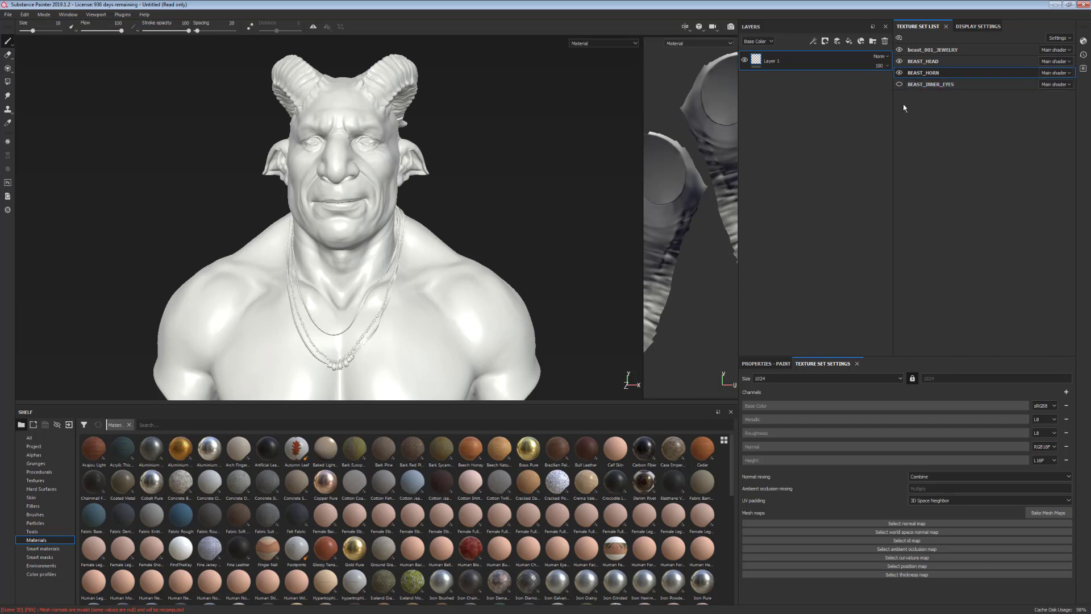
click(926, 84)
click(899, 84)
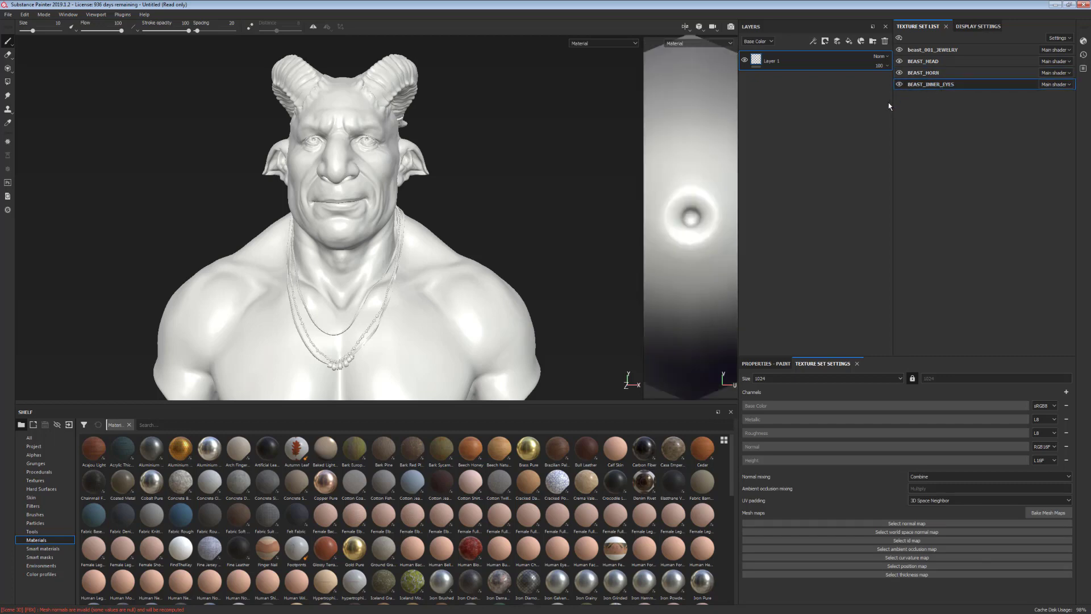
click(929, 62)
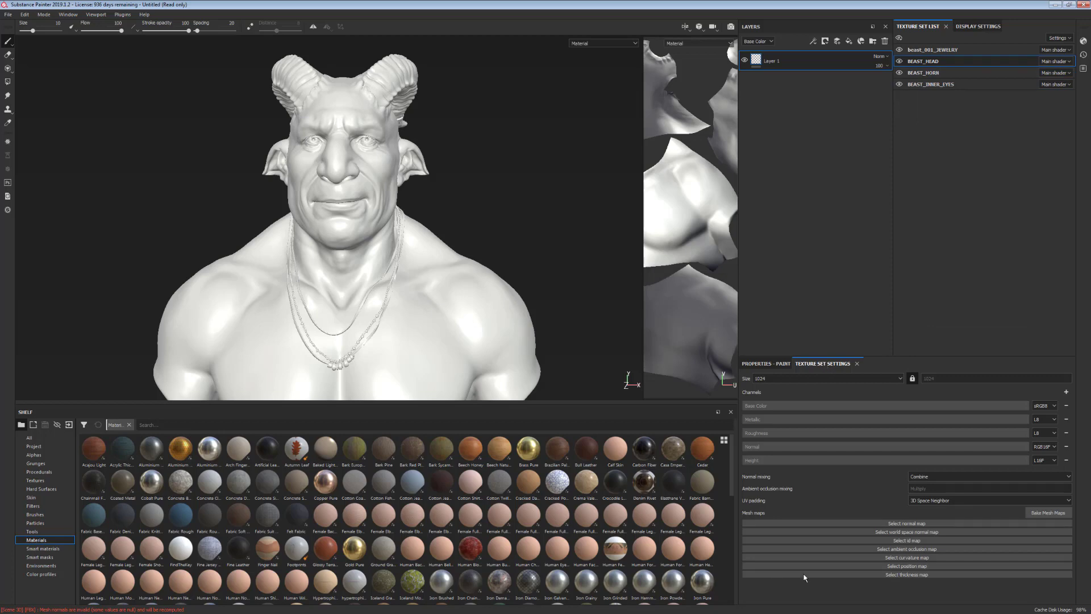
- Assign beast_head_Normal to the head and bake its mesh maps at 4096 with Normal unchecked
click(912, 523)
click(919, 438)
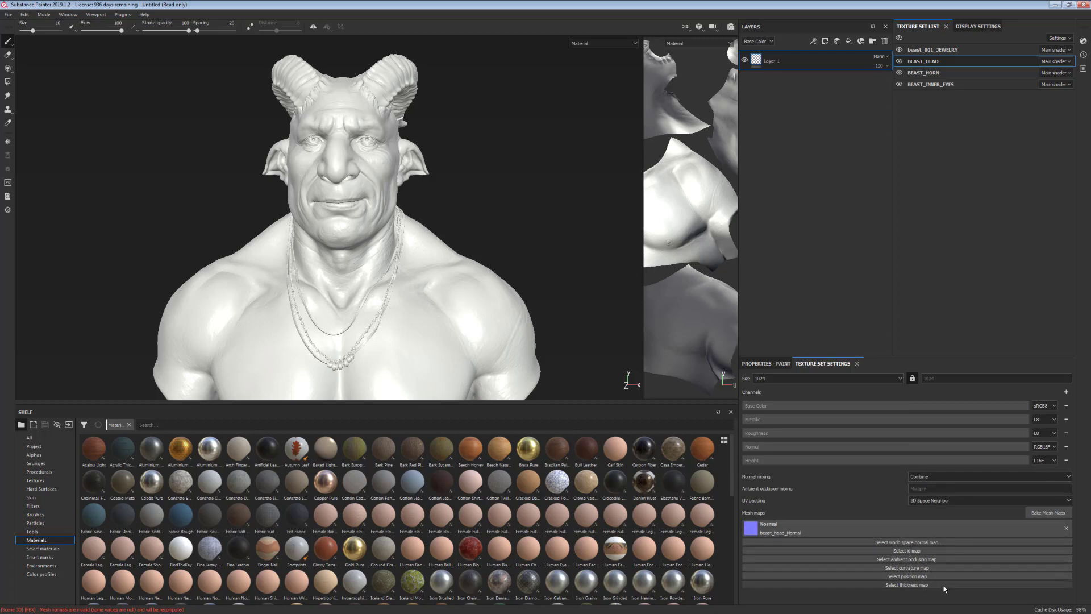
click(1052, 514)
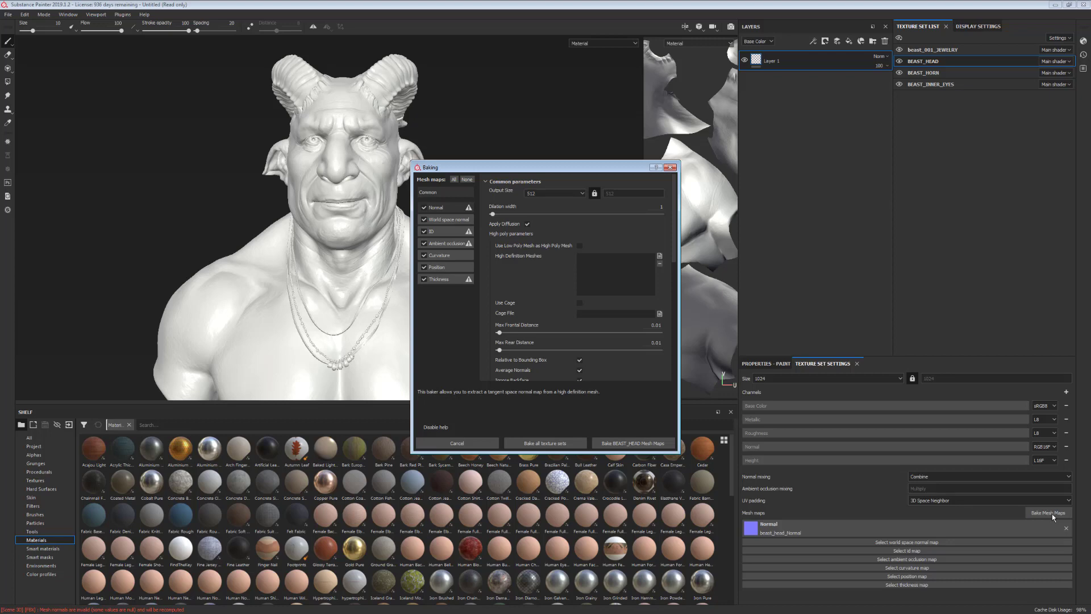
click(423, 208)
click(581, 195)
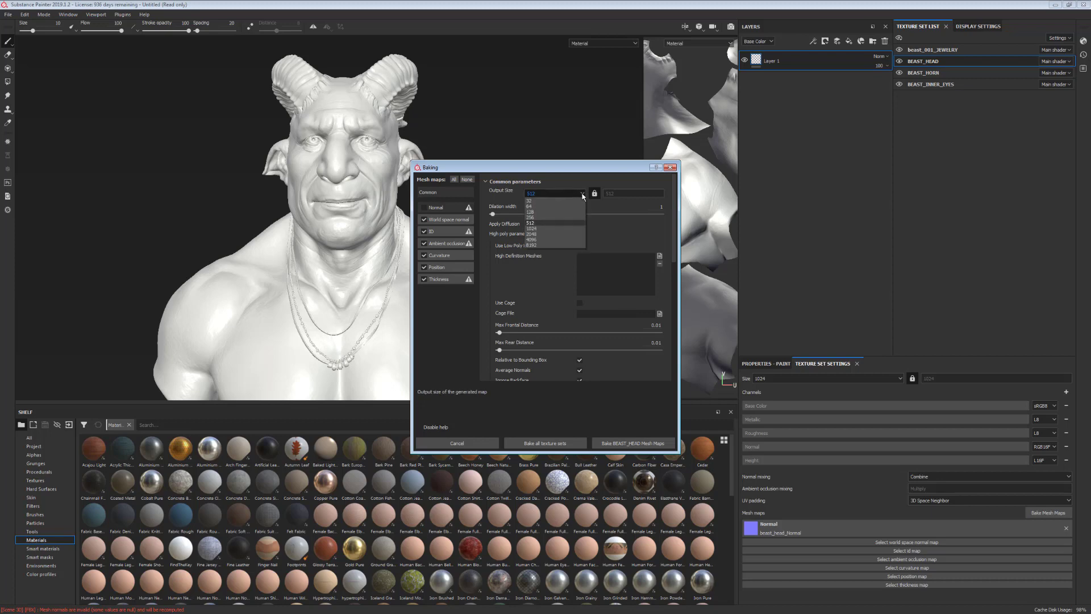
click(572, 239)
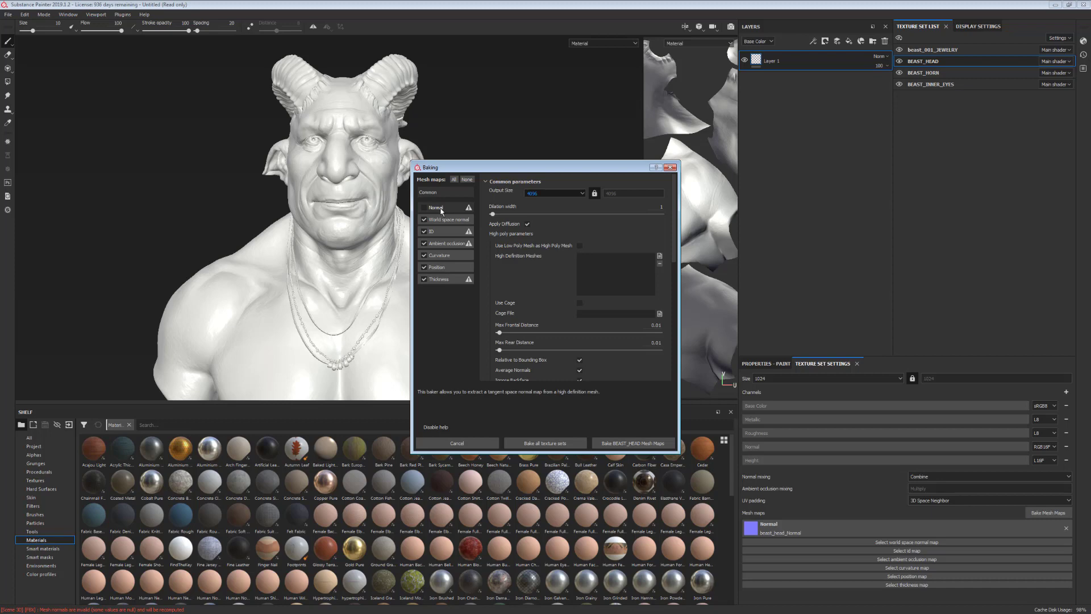
click(628, 443)
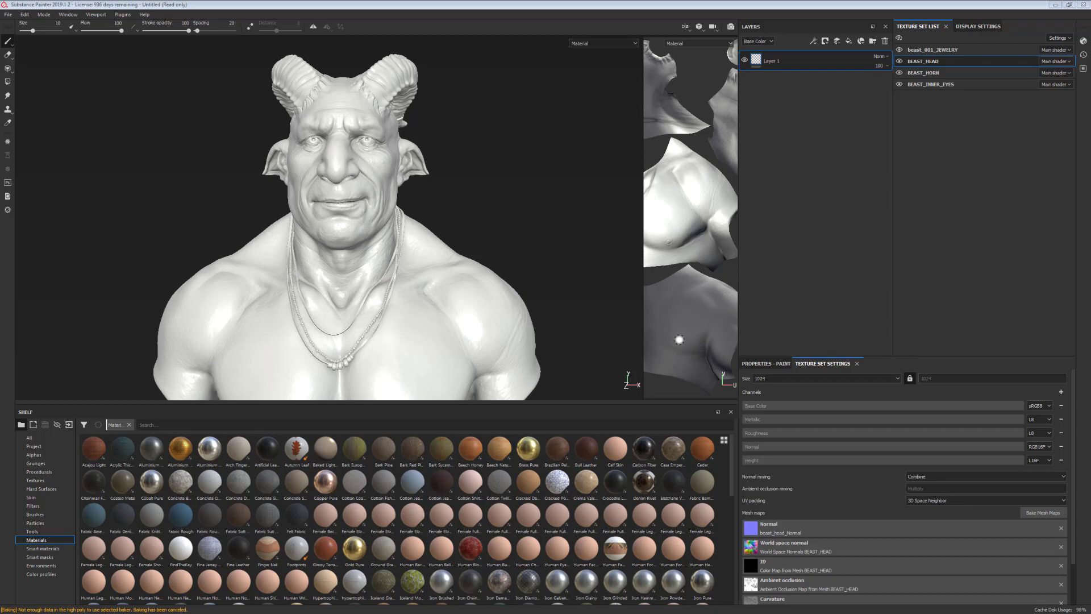
- Check the new position and thickness maps in the mesh maps list and re-centre the bust
scroll(1074, 502, down, 1)
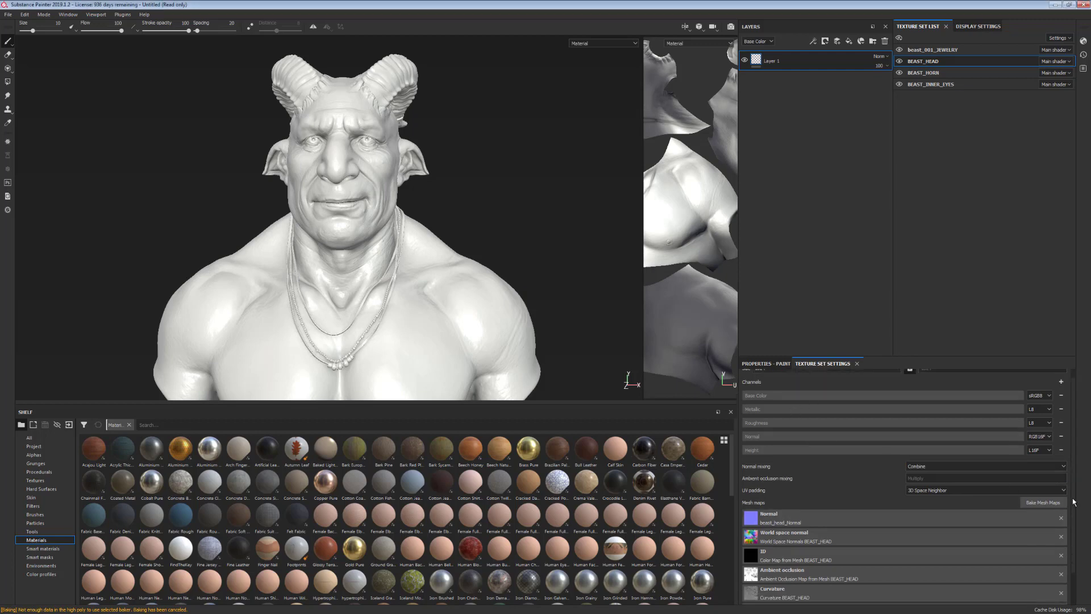
scroll(1074, 502, down, 3)
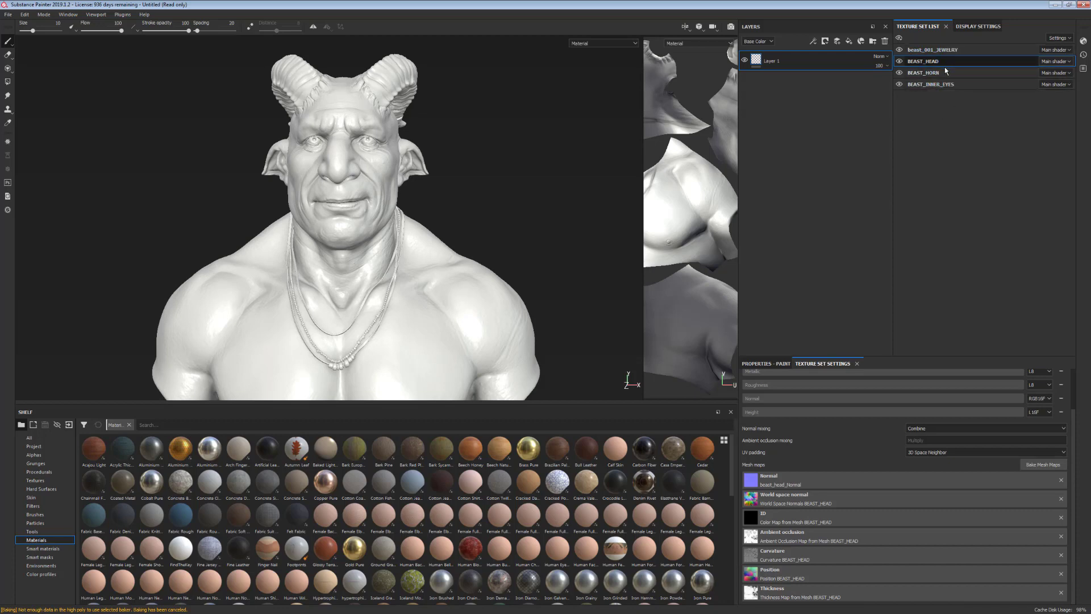
alt+middle_drag(507, 244, 540, 283)
scroll(534, 272, up, 3)
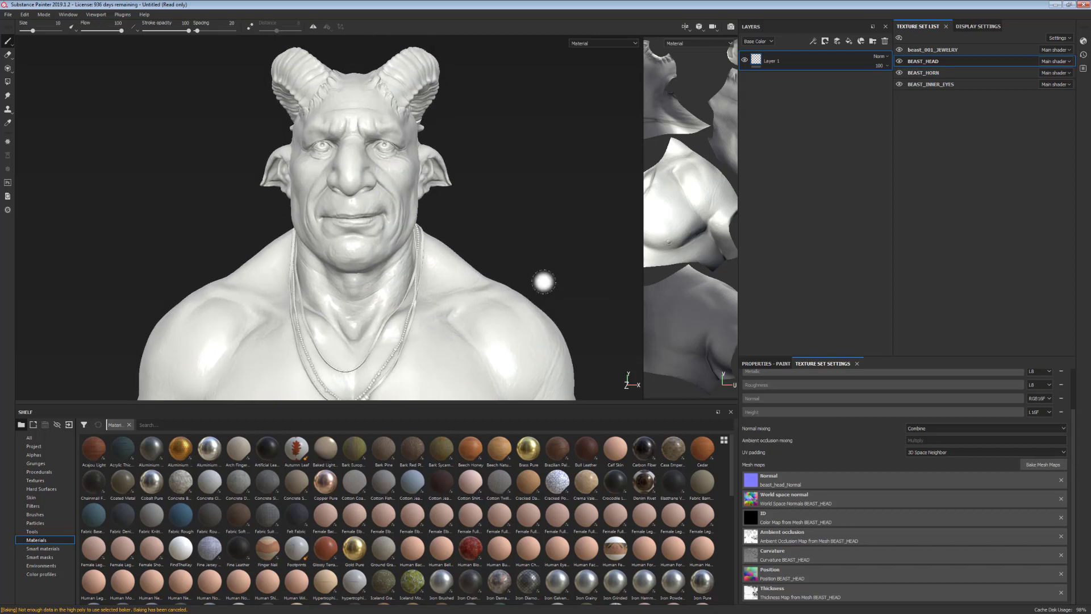